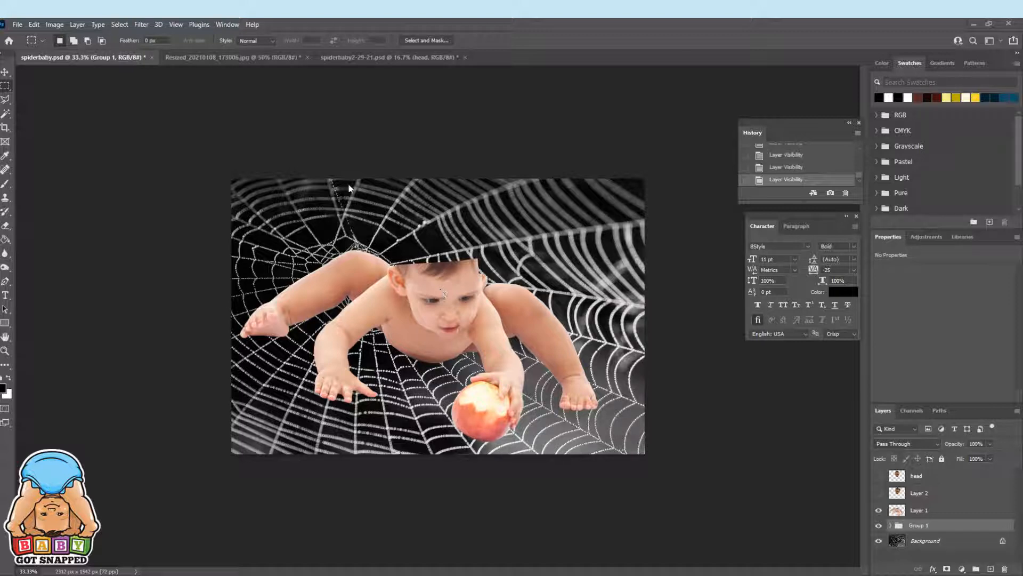
# Outline the baby's head in the Resized_20210108_173006.jpg photo with a closed Polygonal Lasso selection.
pyautogui.click(218, 56)
pyautogui.press('l')
pyautogui.click(415, 242)
pyautogui.click(403, 264)
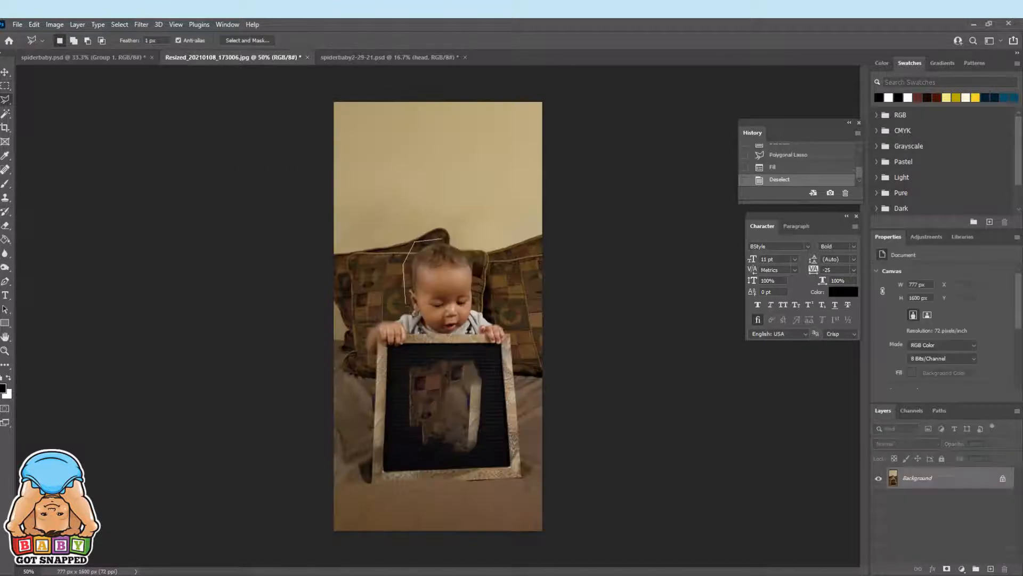
pyautogui.click(405, 304)
pyautogui.click(417, 326)
pyautogui.click(442, 336)
pyautogui.click(466, 335)
pyautogui.click(486, 290)
pyautogui.click(462, 243)
pyautogui.click(443, 238)
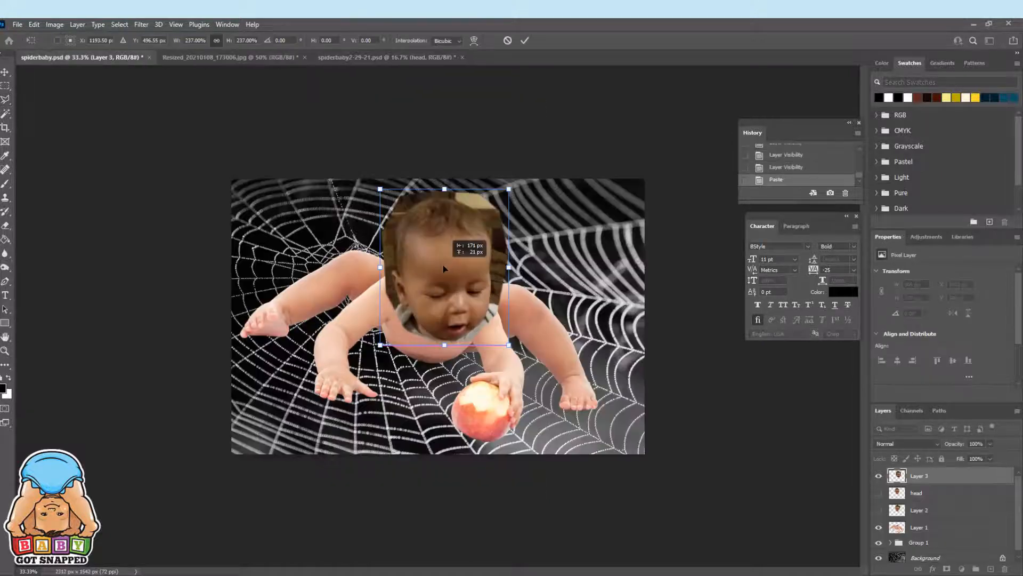
# Place the copied head in spiderbaby.psd over the crawling body's head, scaled to 237%.
pyautogui.moveTo(444, 268)
pyautogui.mouseDown()
pyautogui.moveTo(432, 230)
pyautogui.moveTo(442, 282)
pyautogui.mouseUp()
pyautogui.press('Return')
# Select the background along the chin, left cheek and ear of the pasted head with the Polygonal Lasso and delete it.
pyautogui.doubleClick(5, 351)
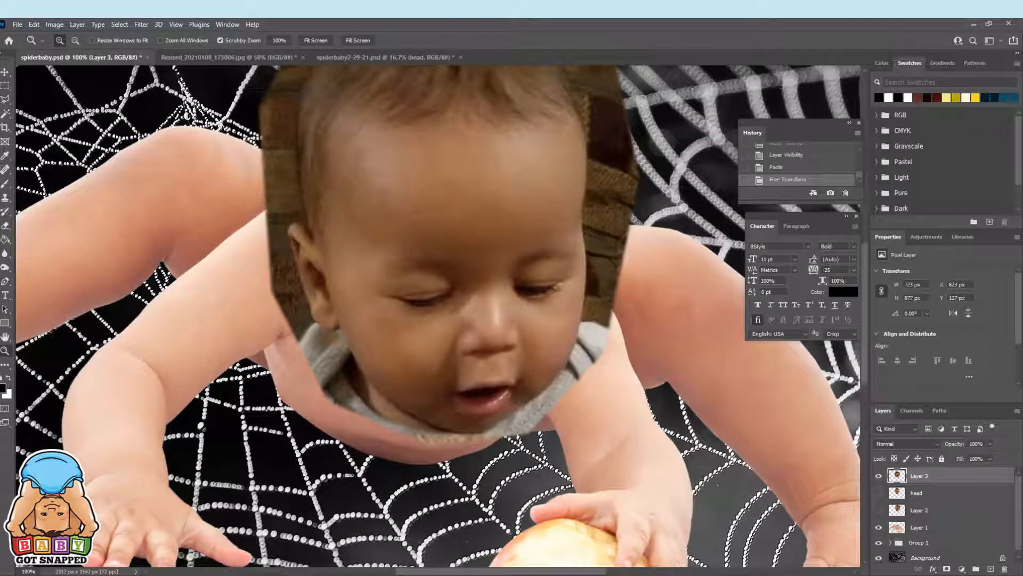
pyautogui.click(5, 99)
pyautogui.click(435, 499)
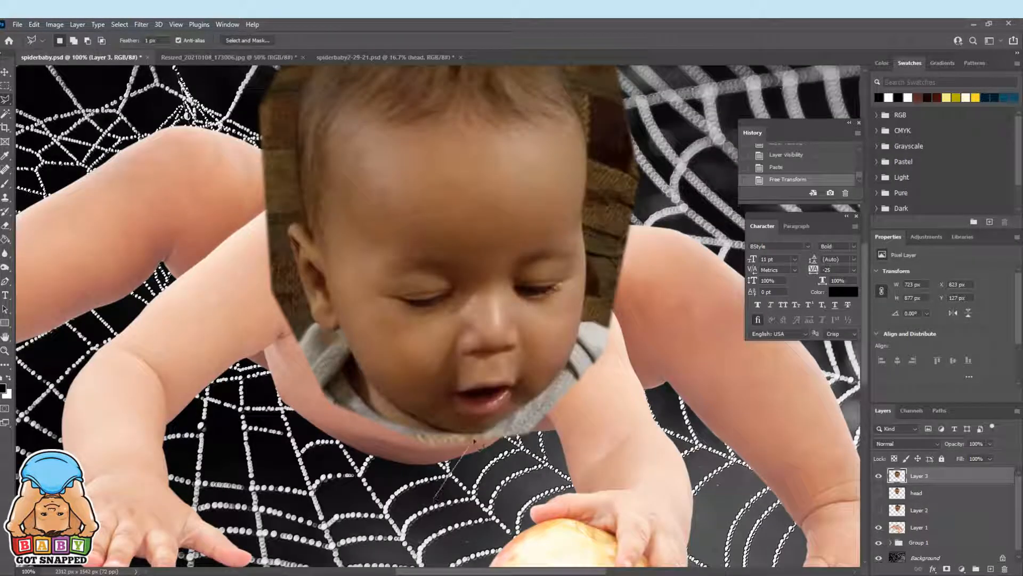
pyautogui.click(478, 433)
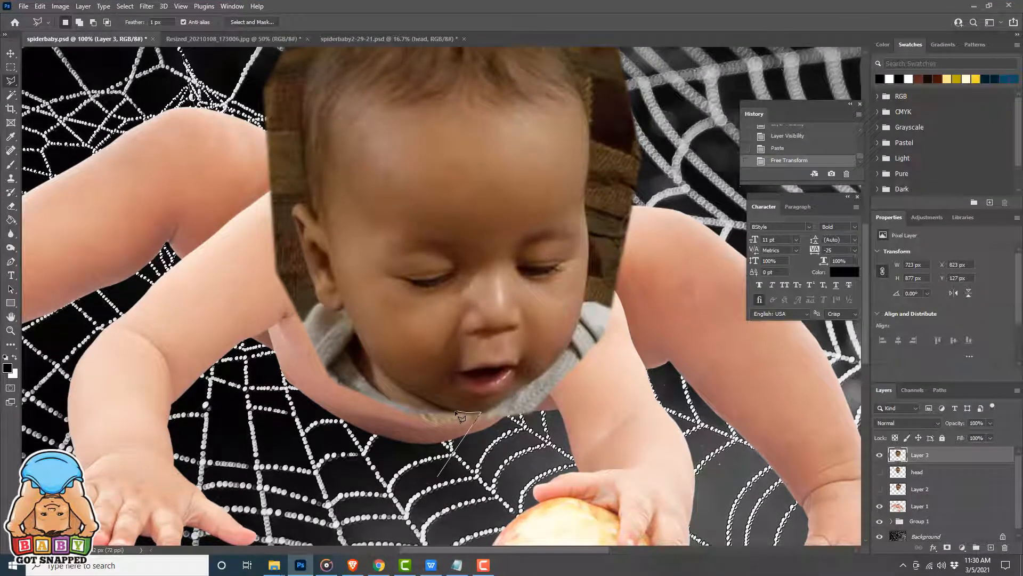
pyautogui.moveTo(459, 418)
pyautogui.mouseDown()
pyautogui.moveTo(393, 382)
pyautogui.moveTo(345, 312)
pyautogui.moveTo(318, 295)
pyautogui.moveTo(295, 220)
pyautogui.moveTo(297, 204)
pyautogui.moveTo(315, 219)
pyautogui.moveTo(318, 208)
pyautogui.moveTo(305, 168)
pyautogui.moveTo(311, 84)
pyautogui.mouseUp()
pyautogui.click(306, 75)
pyautogui.click(233, 71)
pyautogui.click(181, 392)
pyautogui.click(438, 476)
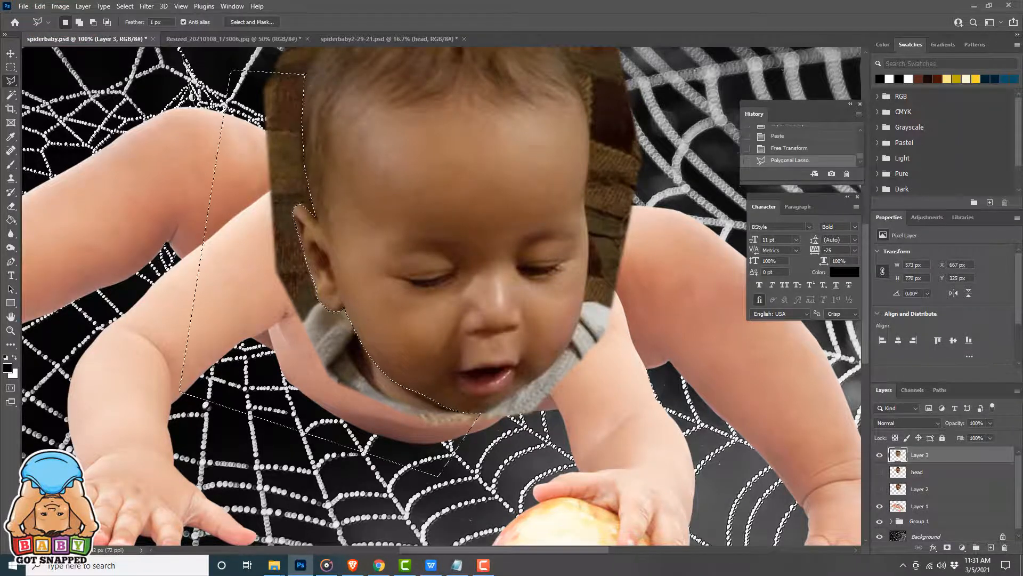
pyautogui.press('Delete')
# Trace the remaining background around the top and right side of the pasted head with the Polygonal Lasso and remove it.
pyautogui.moveTo(495, 209)
pyautogui.mouseDown()
pyautogui.moveTo(491, 354)
pyautogui.moveTo(480, 326)
pyautogui.mouseUp()
pyautogui.click(661, 133)
pyautogui.click(581, 57)
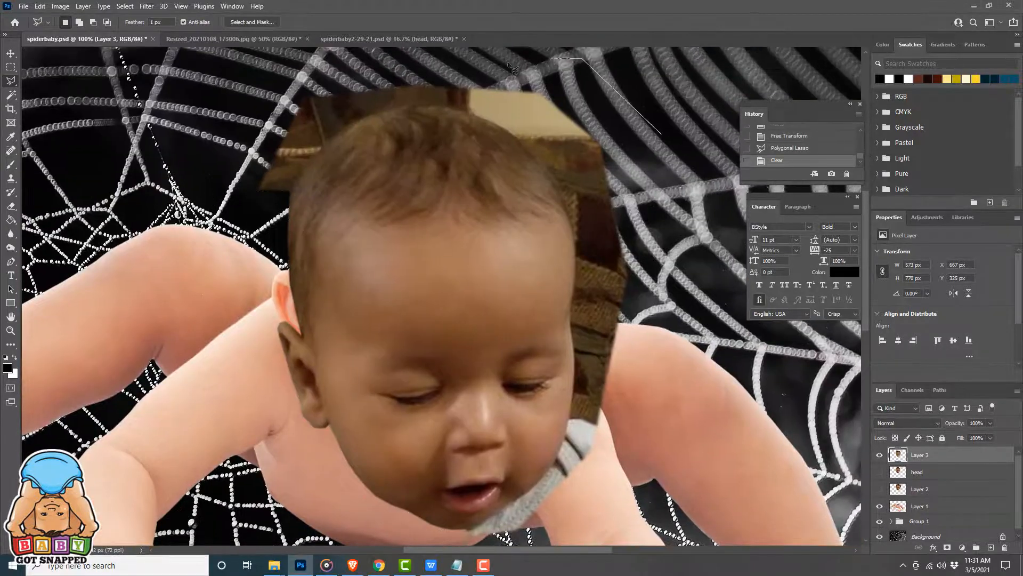
pyautogui.click(314, 56)
pyautogui.click(197, 121)
pyautogui.click(205, 221)
pyautogui.click(258, 222)
pyautogui.moveTo(290, 192)
pyautogui.mouseDown()
pyautogui.moveTo(350, 127)
pyautogui.moveTo(442, 110)
pyautogui.moveTo(499, 130)
pyautogui.moveTo(560, 181)
pyautogui.moveTo(574, 234)
pyautogui.moveTo(576, 422)
pyautogui.moveTo(539, 487)
pyautogui.moveTo(469, 544)
pyautogui.moveTo(679, 53)
pyautogui.mouseUp()
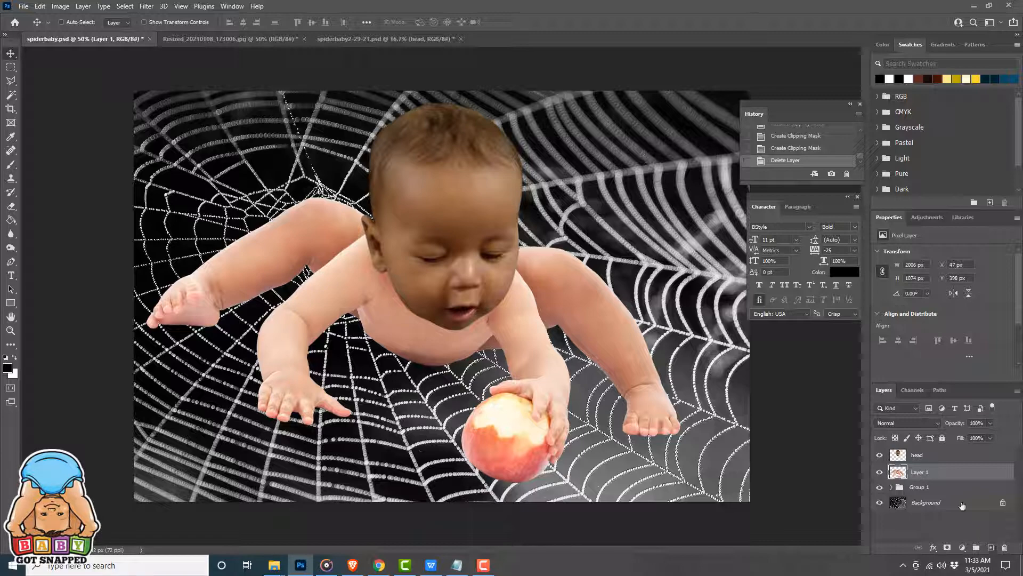
# Duplicate Layer 1 and add a Color Lookup adjustment above the copy with the FoggyNight.3DL look, clipped to it.
pyautogui.hotkey('ctrl', 'j')
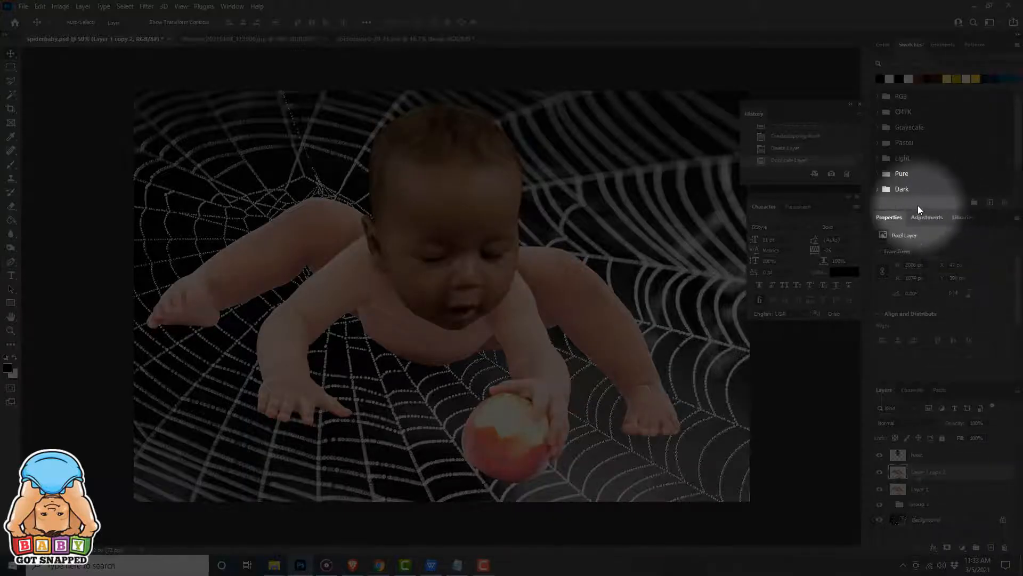
pyautogui.click(922, 219)
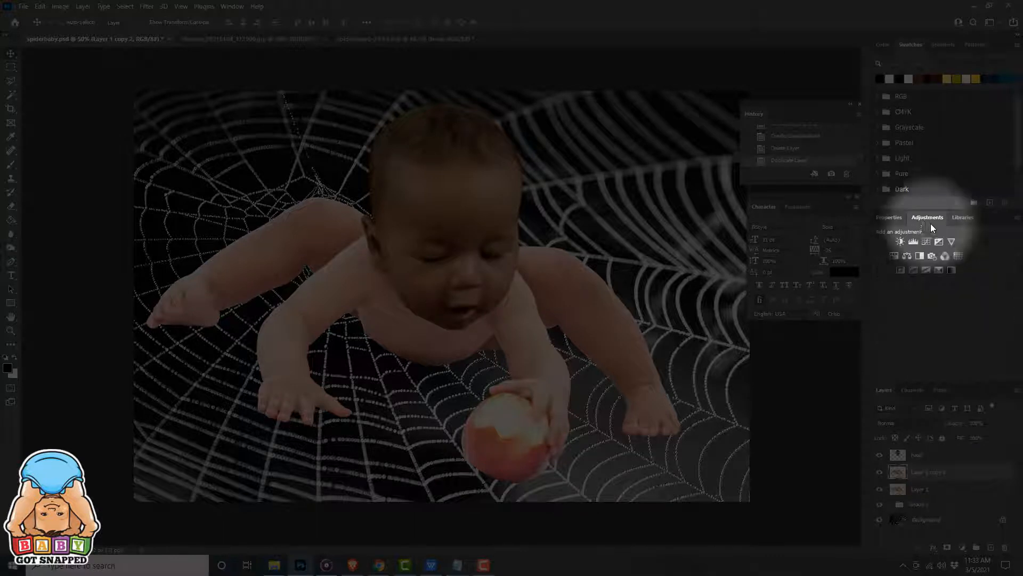
pyautogui.click(957, 256)
pyautogui.click(954, 254)
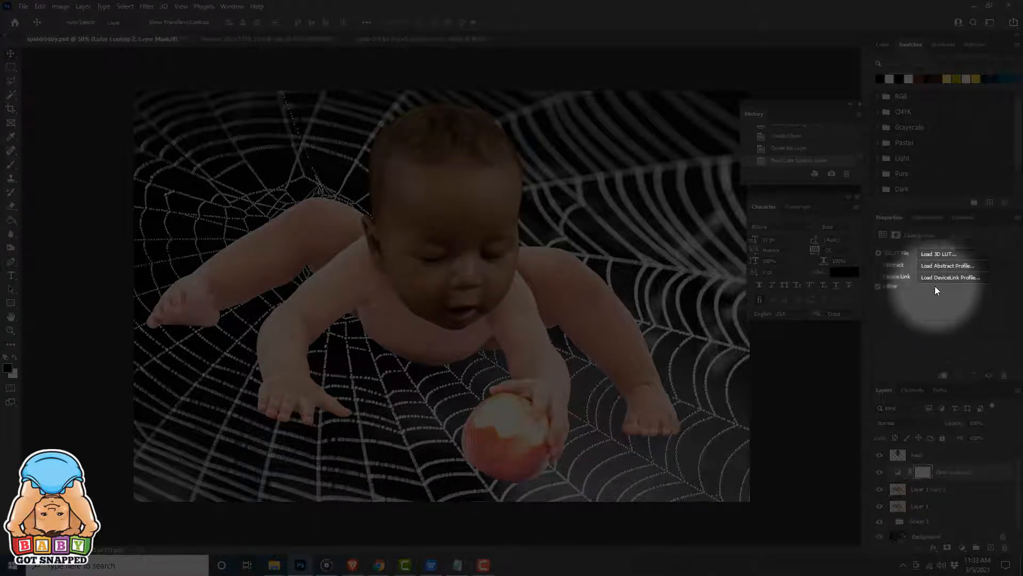
pyautogui.click(948, 255)
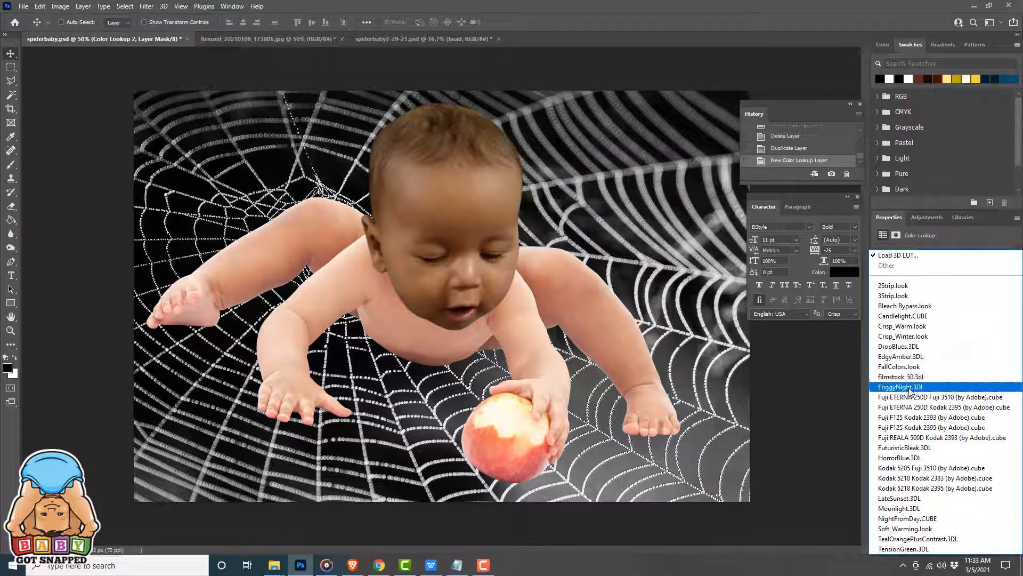
pyautogui.click(910, 388)
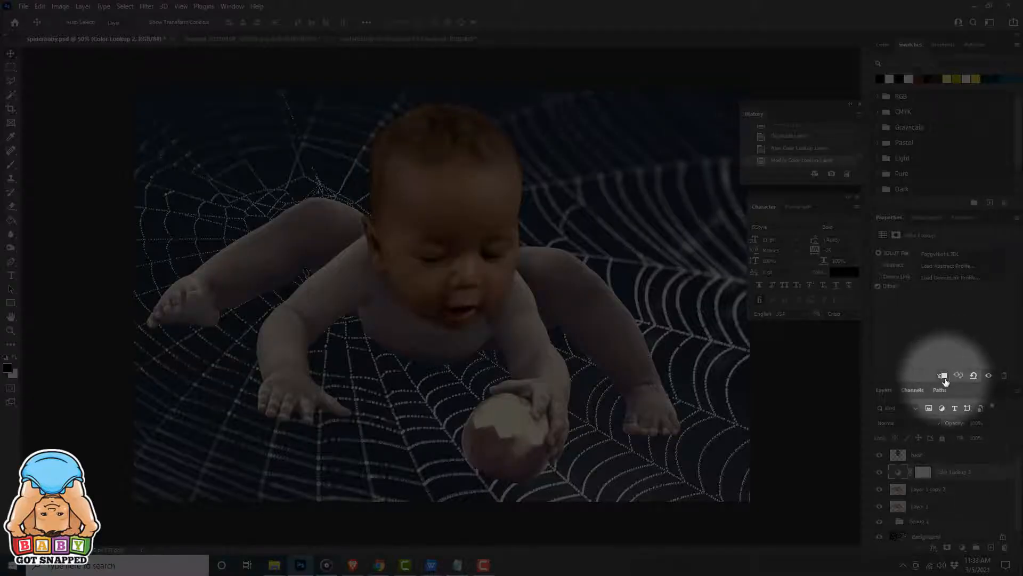
pyautogui.click(943, 376)
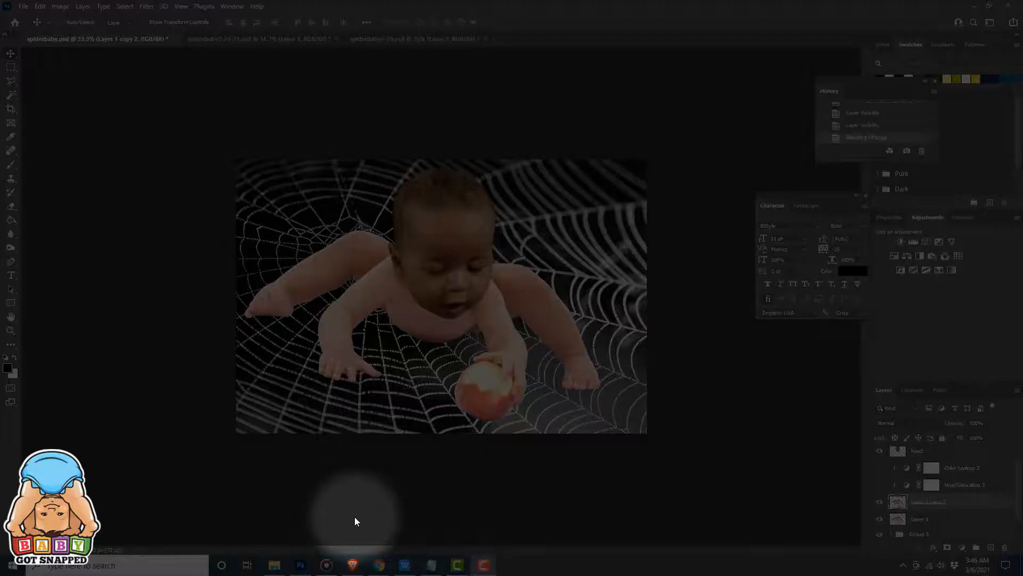
pyautogui.click(230, 7)
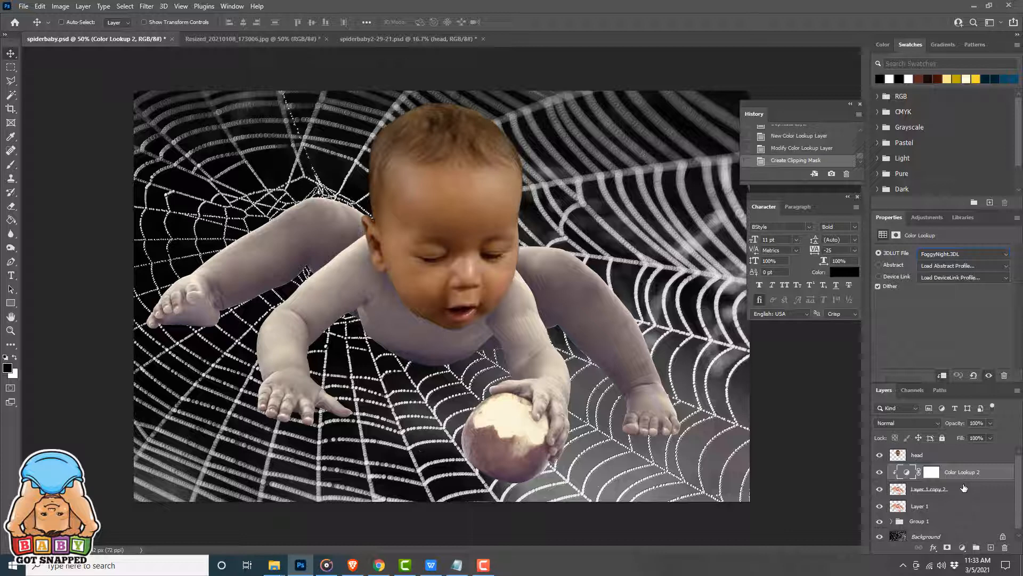
# Add a Hue/Saturation adjustment clipped to Layer 1 copy 2 and raise its saturation to +74.
pyautogui.click(964, 487)
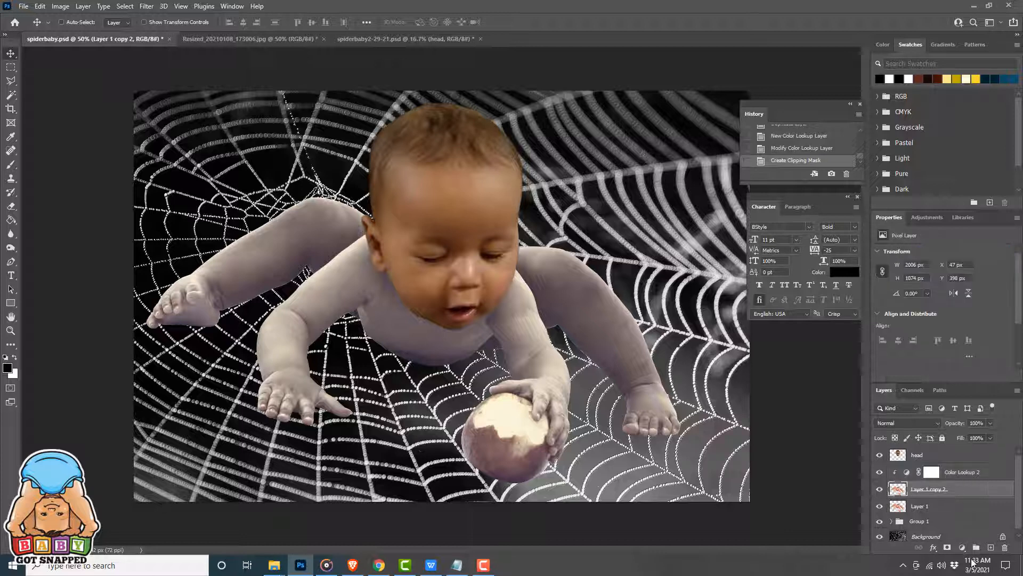
pyautogui.click(962, 547)
pyautogui.click(964, 444)
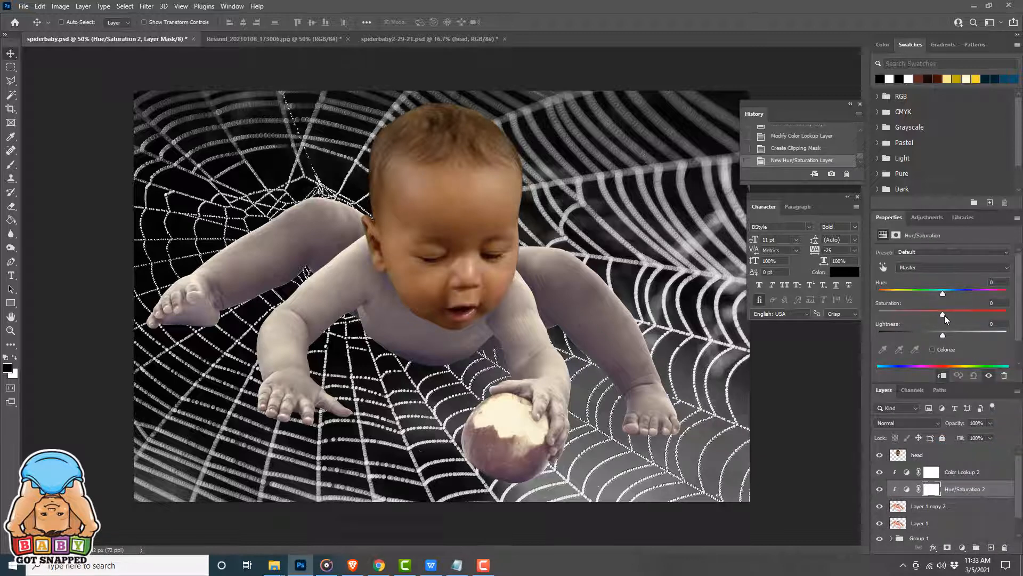
pyautogui.moveTo(945, 315); pyautogui.dragTo(992, 322)
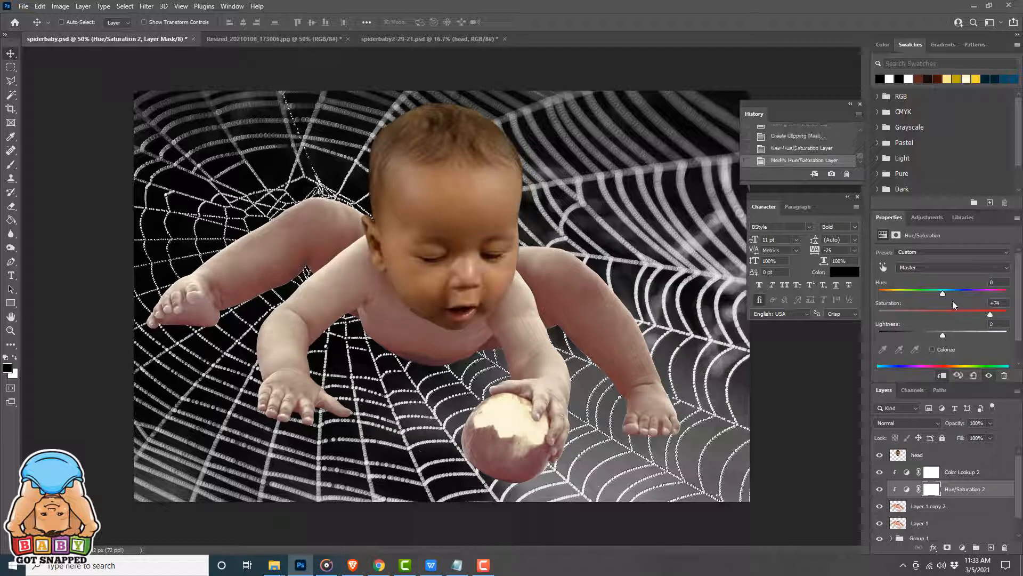
# Change the blend mode of Layer 1 copy 2 to Multiply.
pyautogui.click(933, 507)
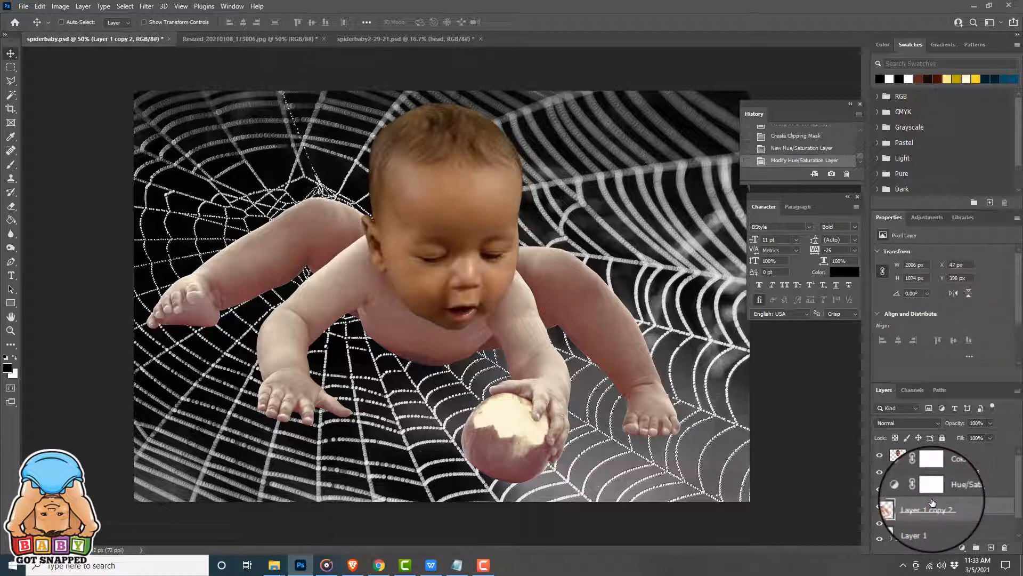
pyautogui.click(909, 427)
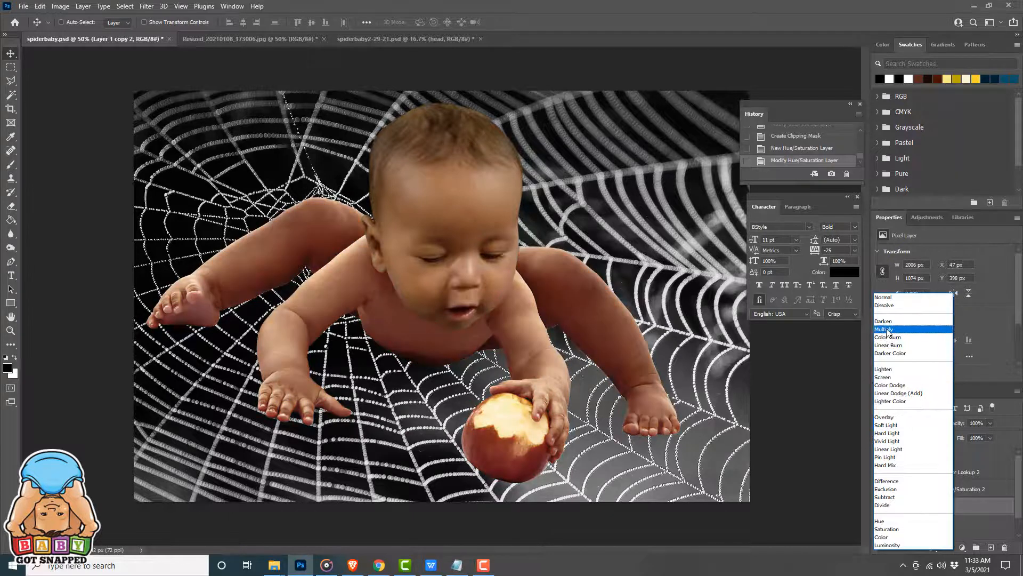
pyautogui.click(888, 330)
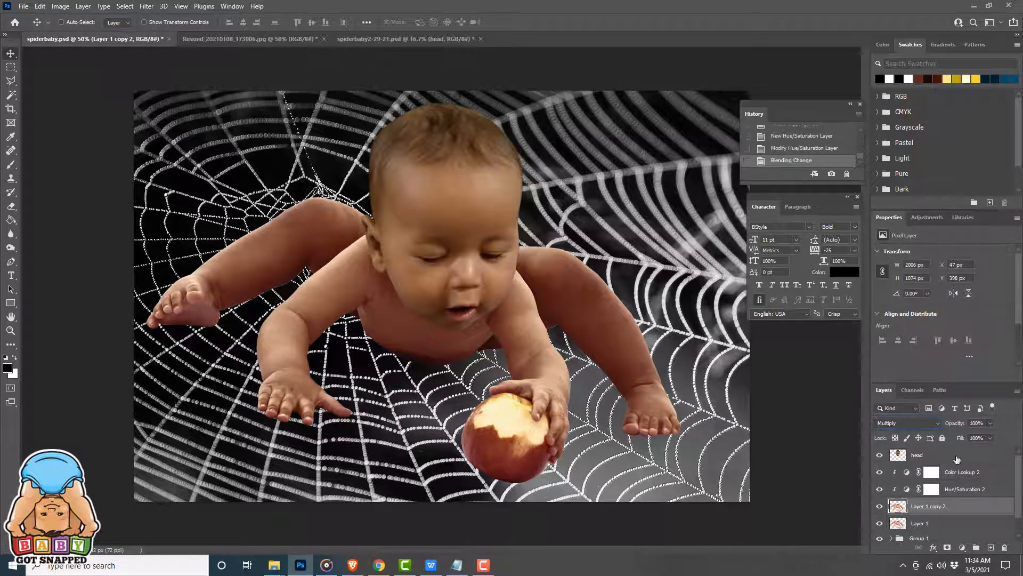
# Set the Hue/Saturation adjustment to hue +17 and saturation +47 to match the body to the head's skin tone.
pyautogui.click(955, 489)
pyautogui.moveTo(943, 293); pyautogui.dragTo(953, 292)
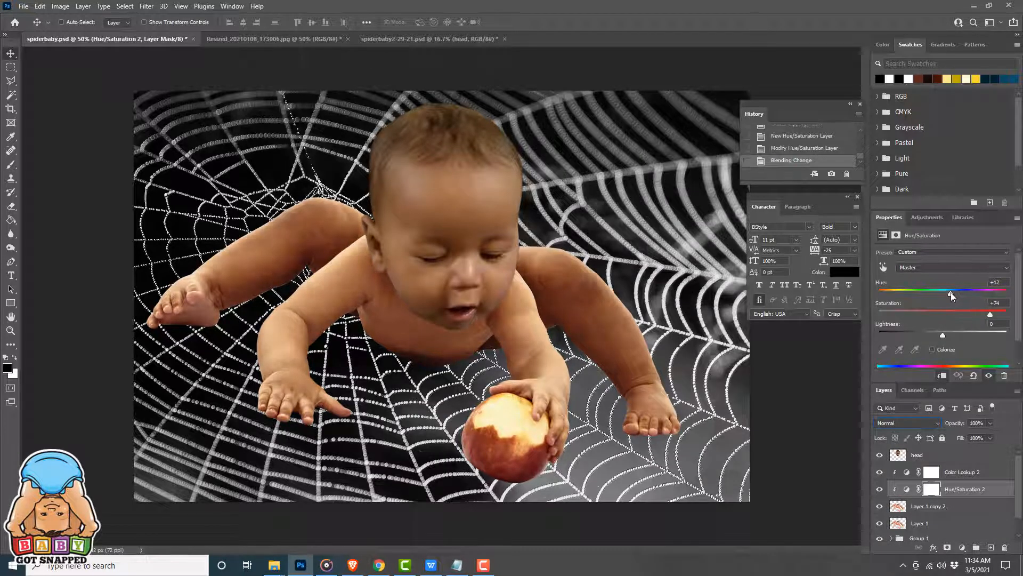
pyautogui.moveTo(951, 292); pyautogui.dragTo(977, 315)
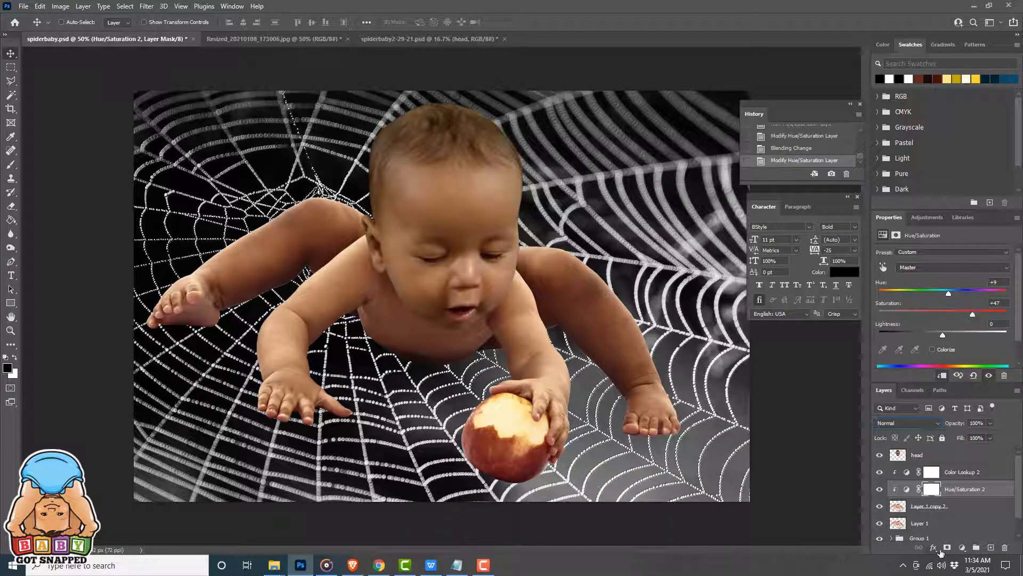
pyautogui.click(10, 331)
pyautogui.keyDown('alt'); pyautogui.click(360, 335); pyautogui.keyUp('alt')
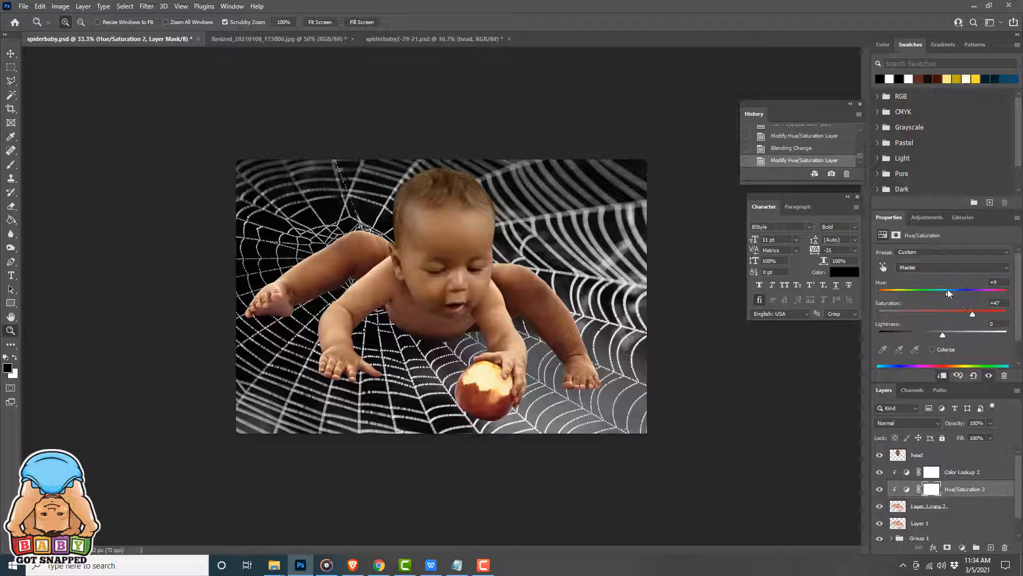
pyautogui.moveTo(947, 292); pyautogui.dragTo(954, 294)
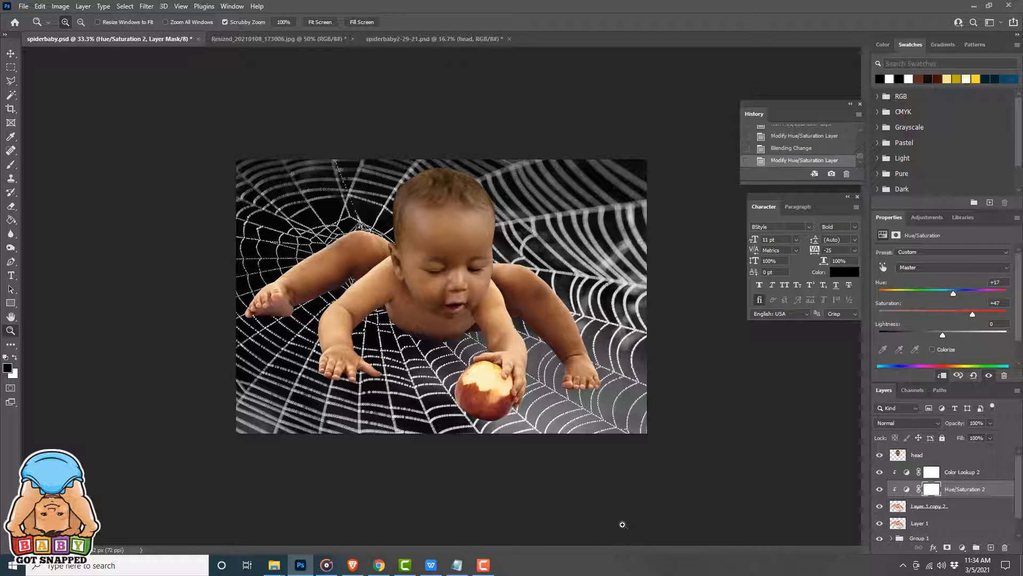
# Move the floating History and Character panels farther from the image.
pyautogui.click(546, 342)
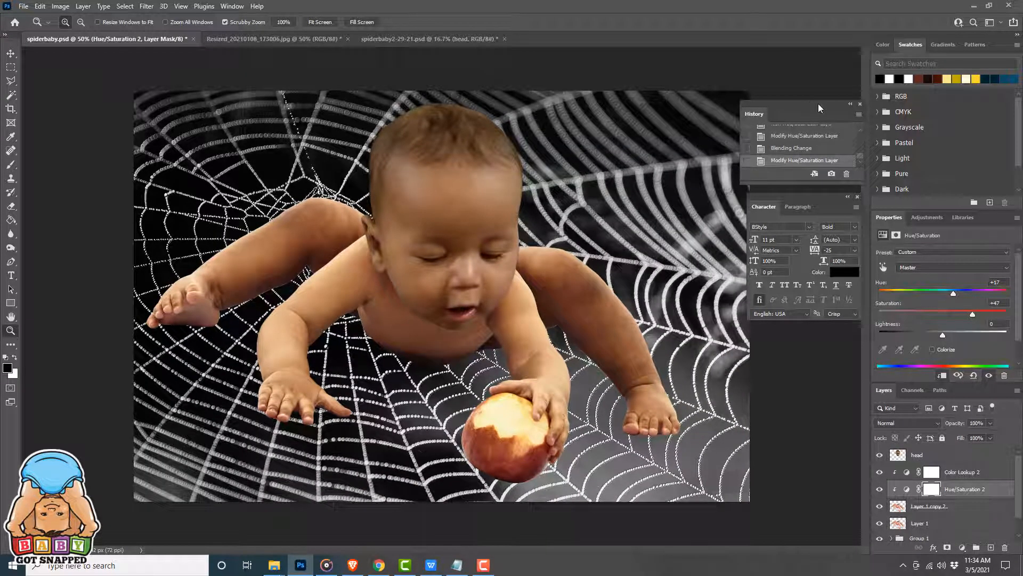
pyautogui.moveTo(818, 103); pyautogui.dragTo(893, 81)
pyautogui.moveTo(806, 198); pyautogui.dragTo(815, 197)
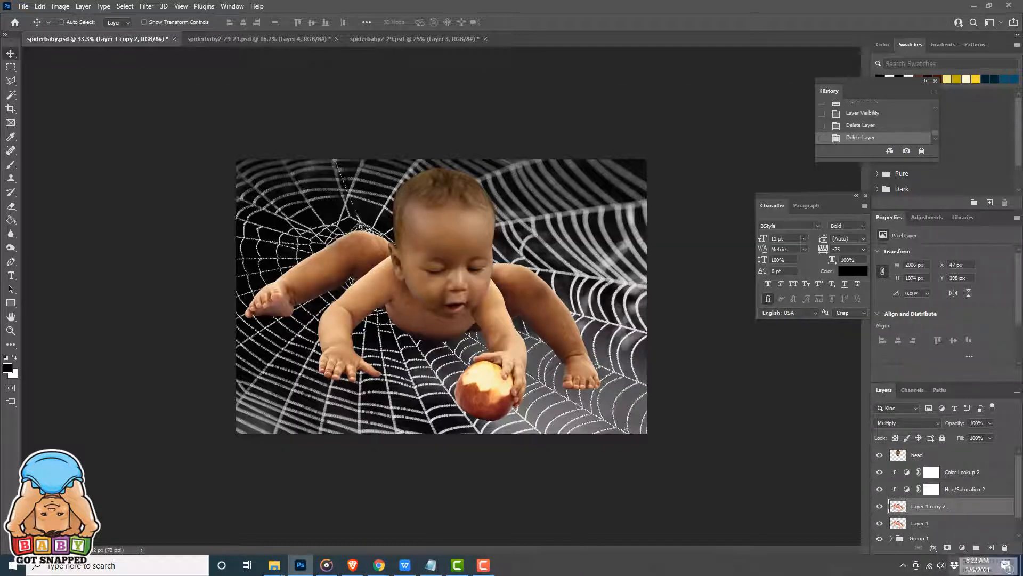
# Add a Levels adjustment above Layer 1 copy 2 and adjust its tonal levels.
pyautogui.click(961, 554)
pyautogui.click(956, 401)
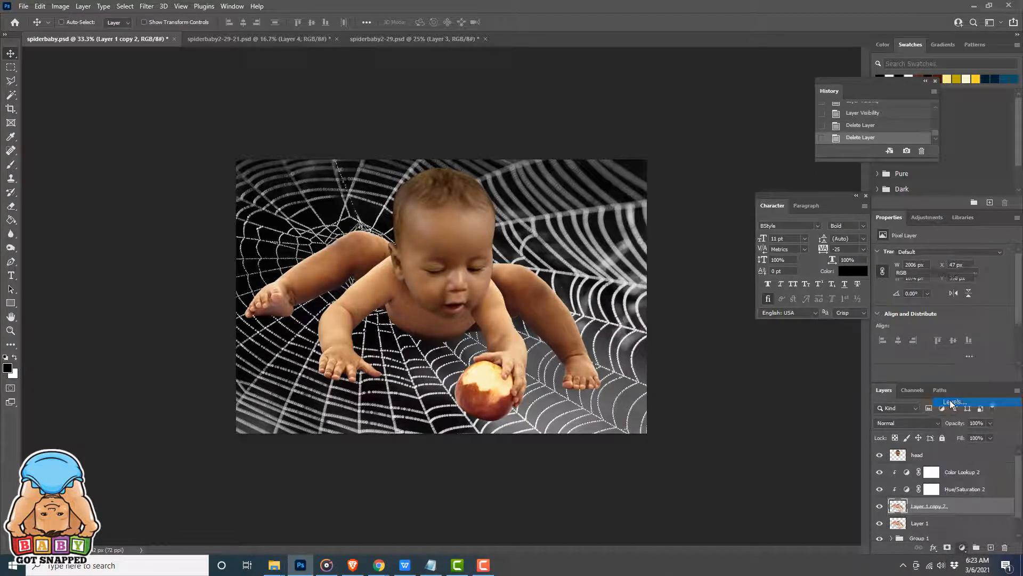
pyautogui.moveTo(892, 330); pyautogui.dragTo(992, 330)
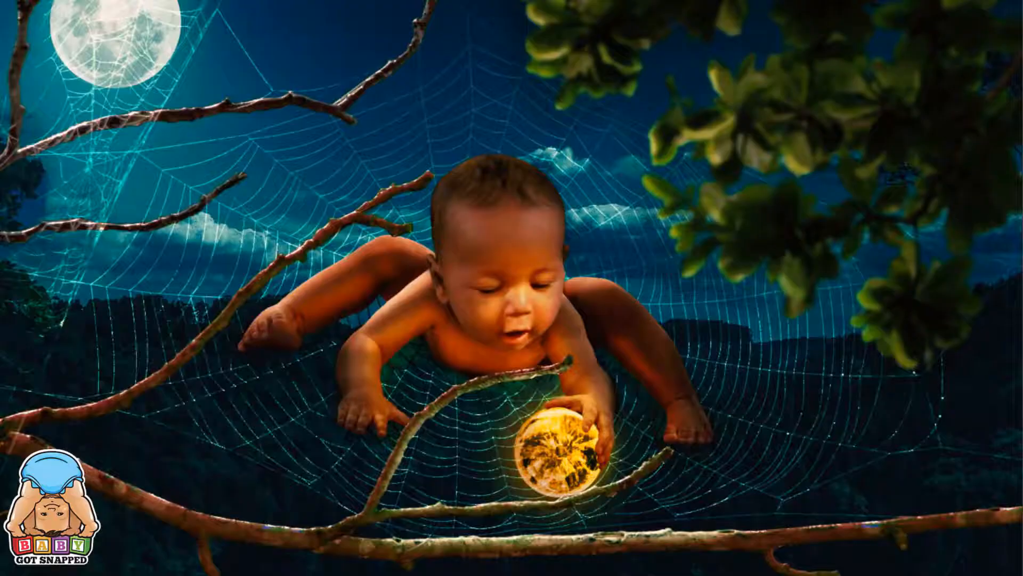